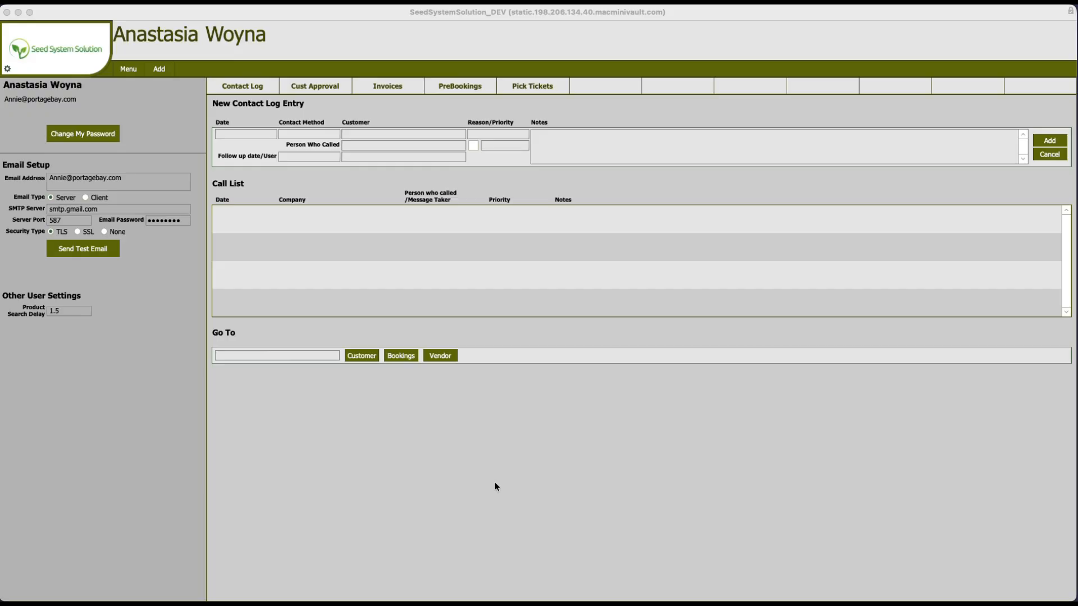
Open the last named customer record in the customer list and show its attachments.
click(128, 73)
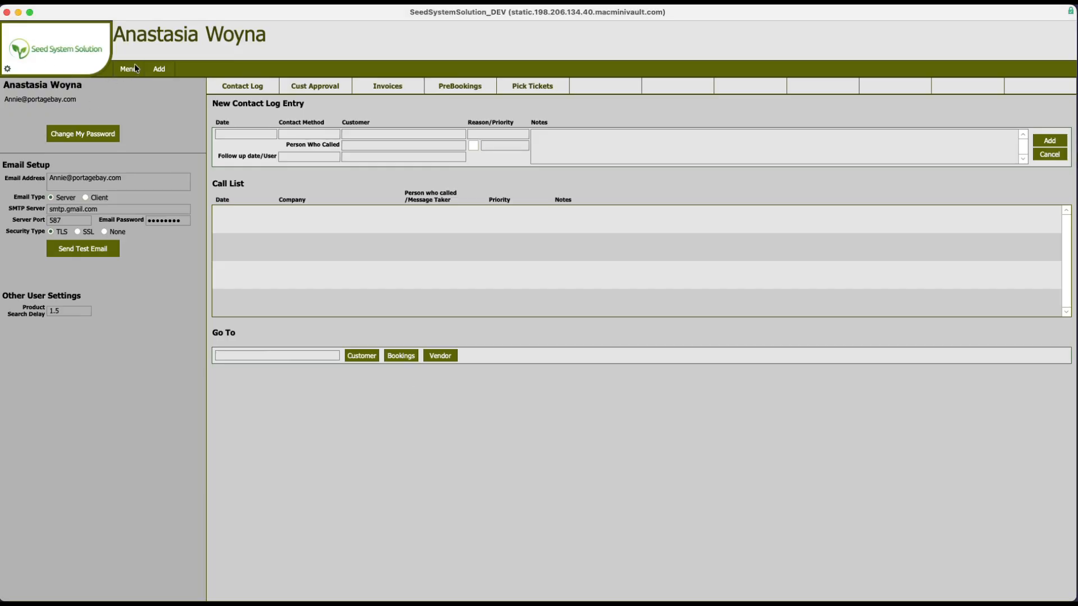
click(126, 69)
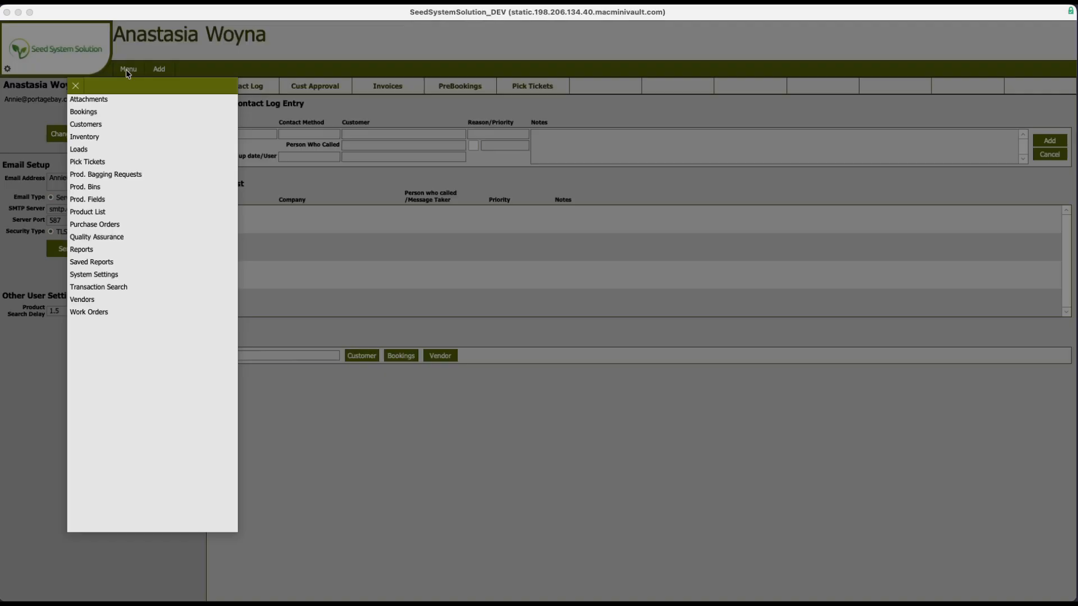
click(89, 121)
click(899, 195)
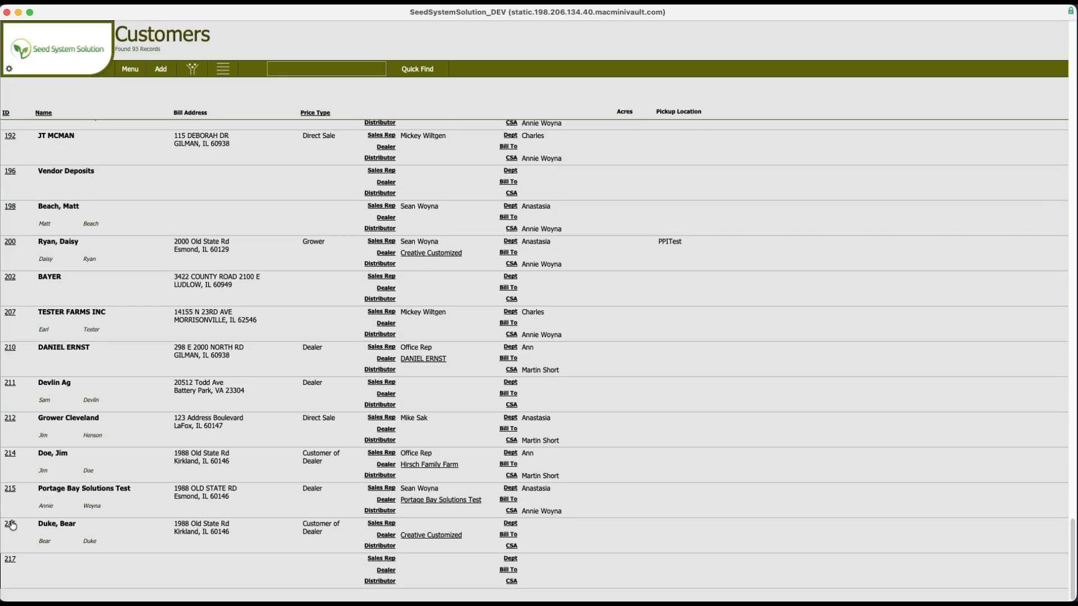
click(10, 528)
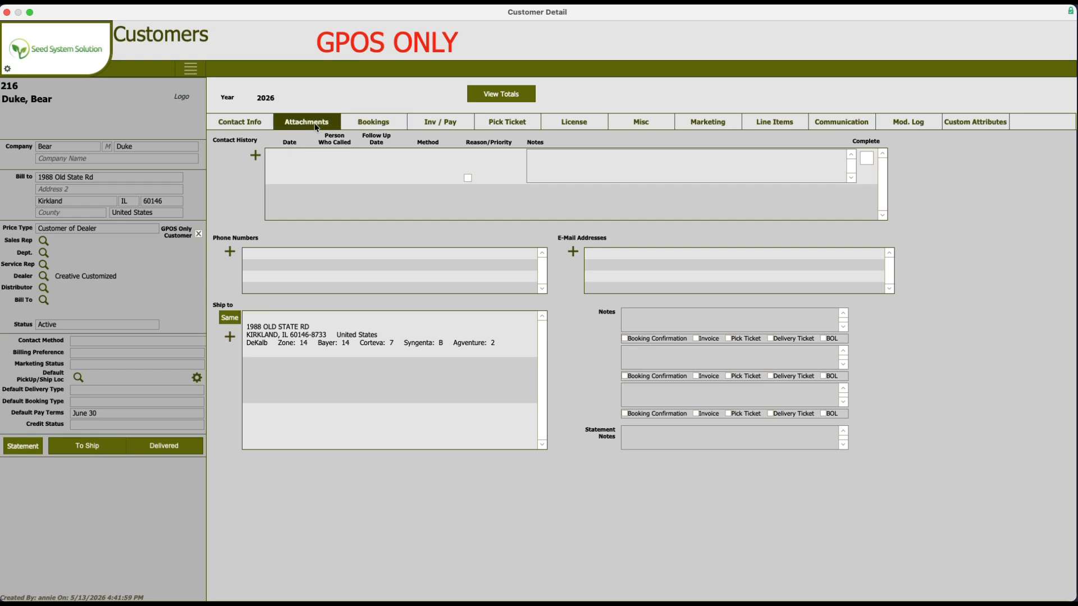
click(314, 124)
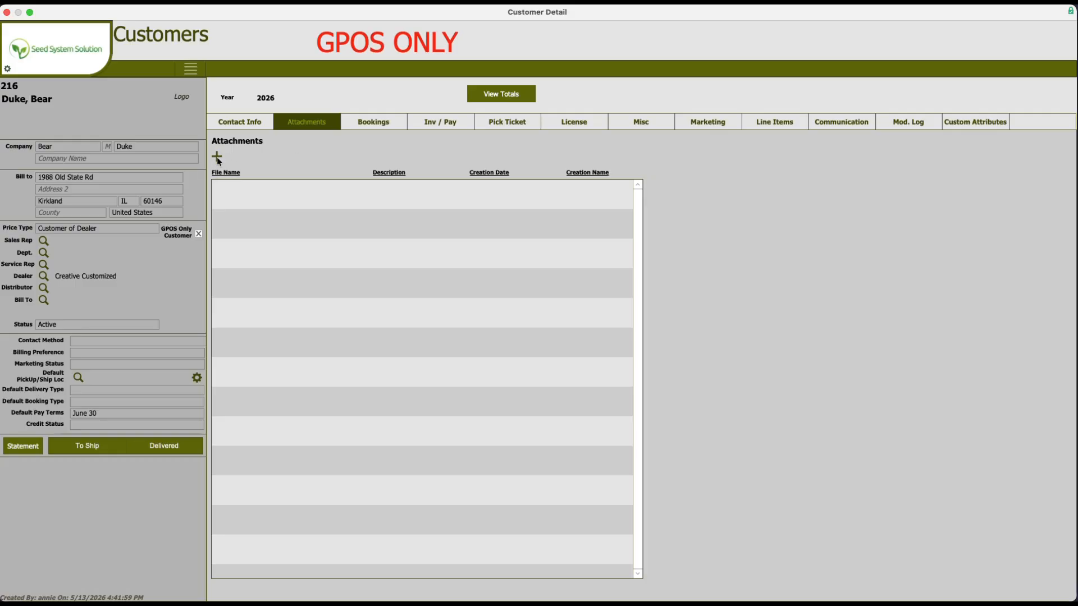
Attach "Processing A Return.pdf" as a PDF and "Create a Vendor Refund.pdf" as a file to the customer.
click(218, 157)
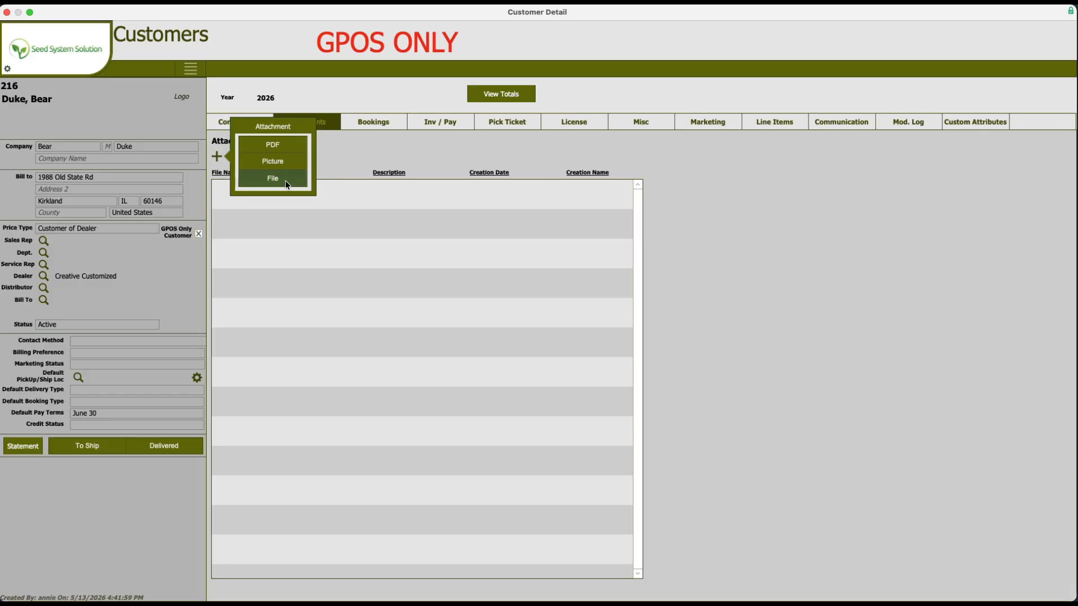
click(274, 145)
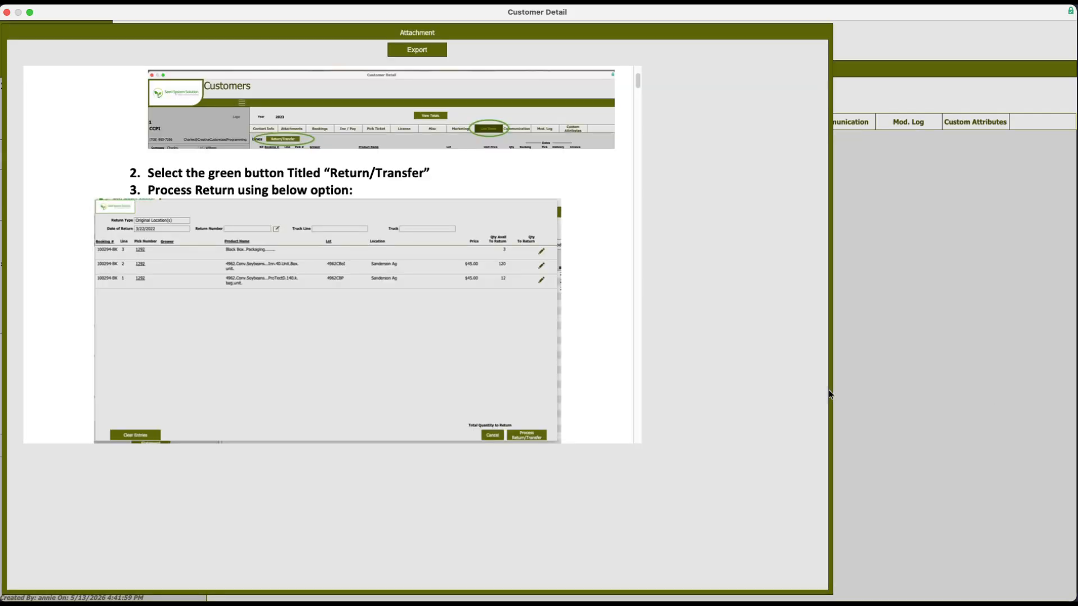
click(986, 359)
click(216, 157)
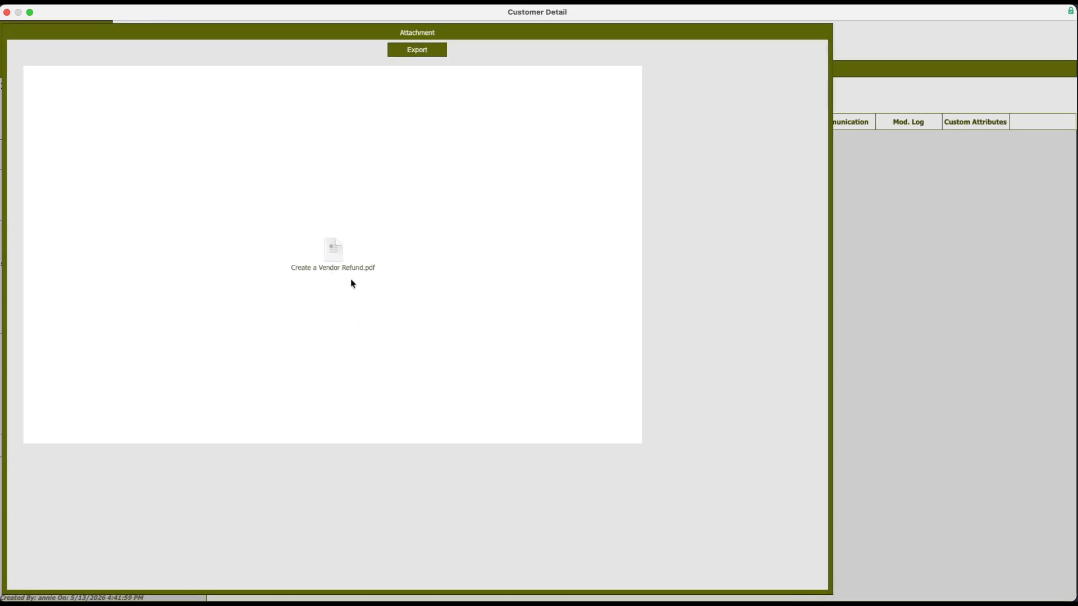
click(876, 230)
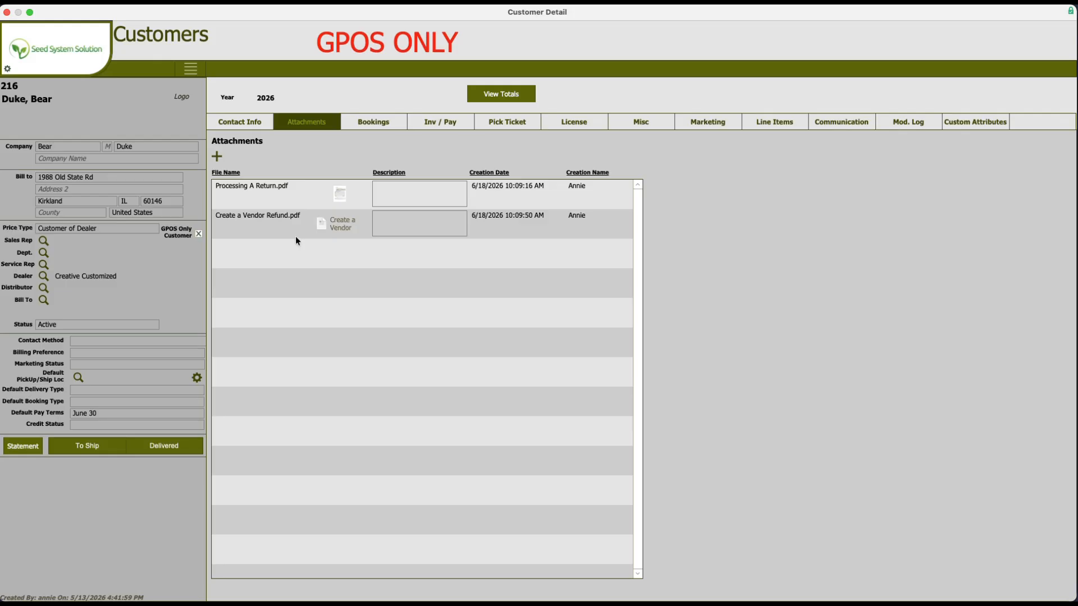
Open the "Processing A Return.pdf" attachment, check its viewing options and look through its pages.
click(283, 203)
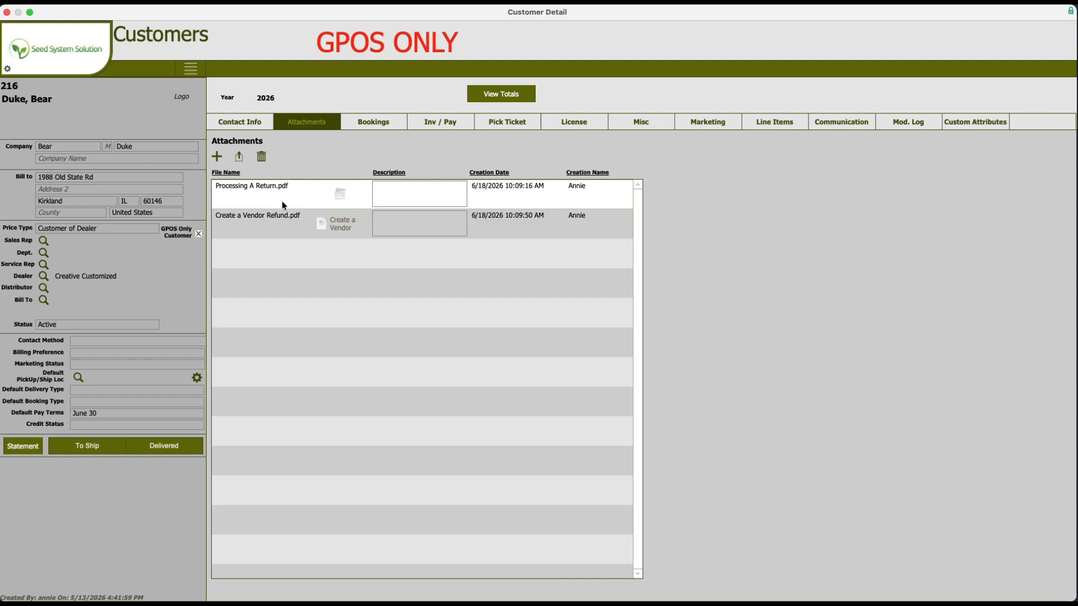
click(239, 159)
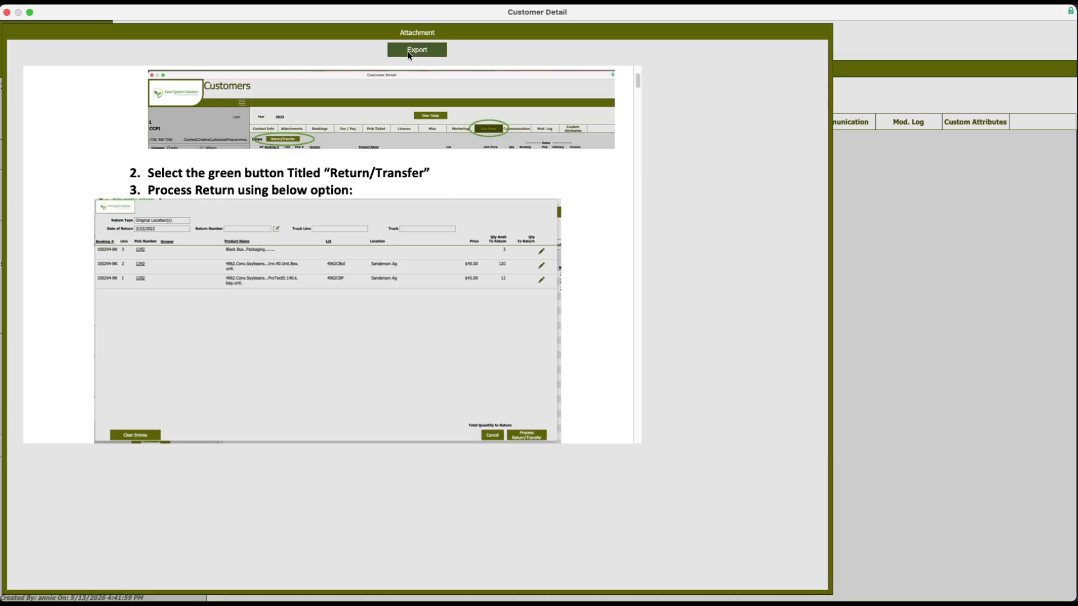
right_click(612, 236)
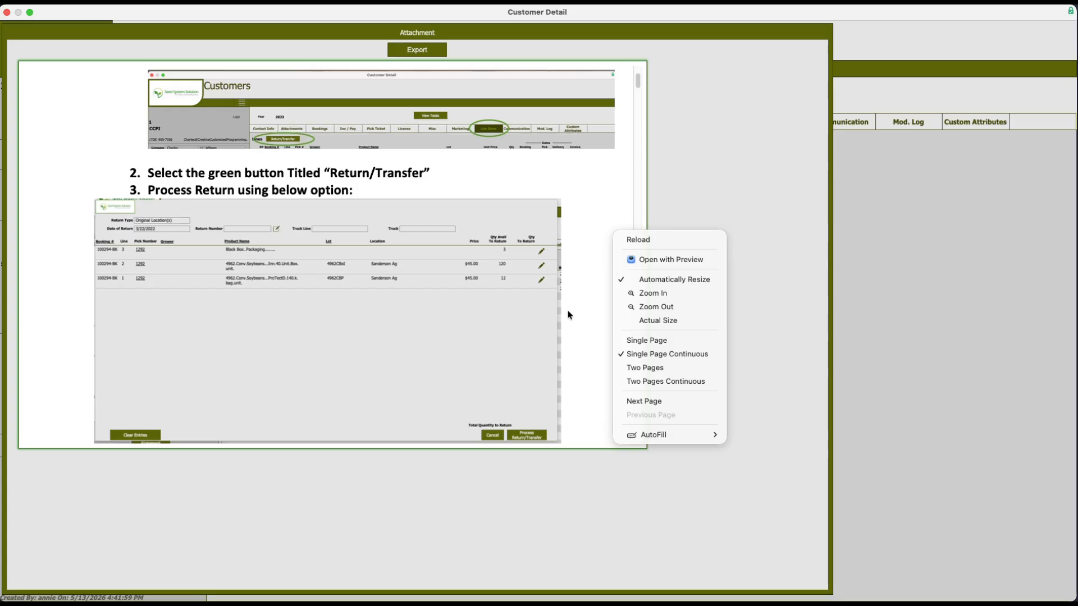
click(563, 262)
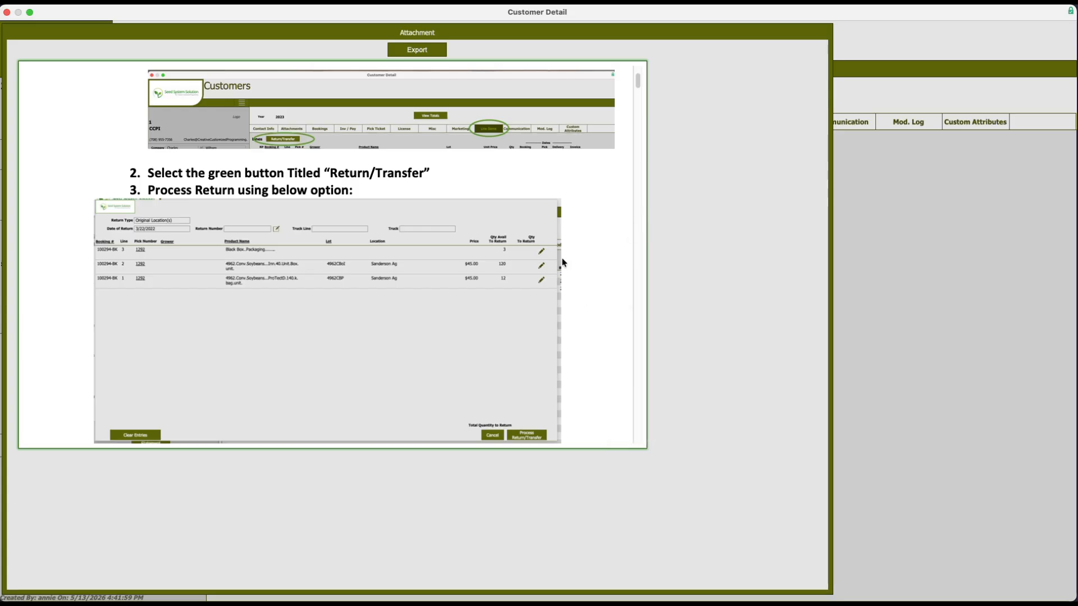
scroll(564, 264, up, 1)
scroll(563, 275, down, 5)
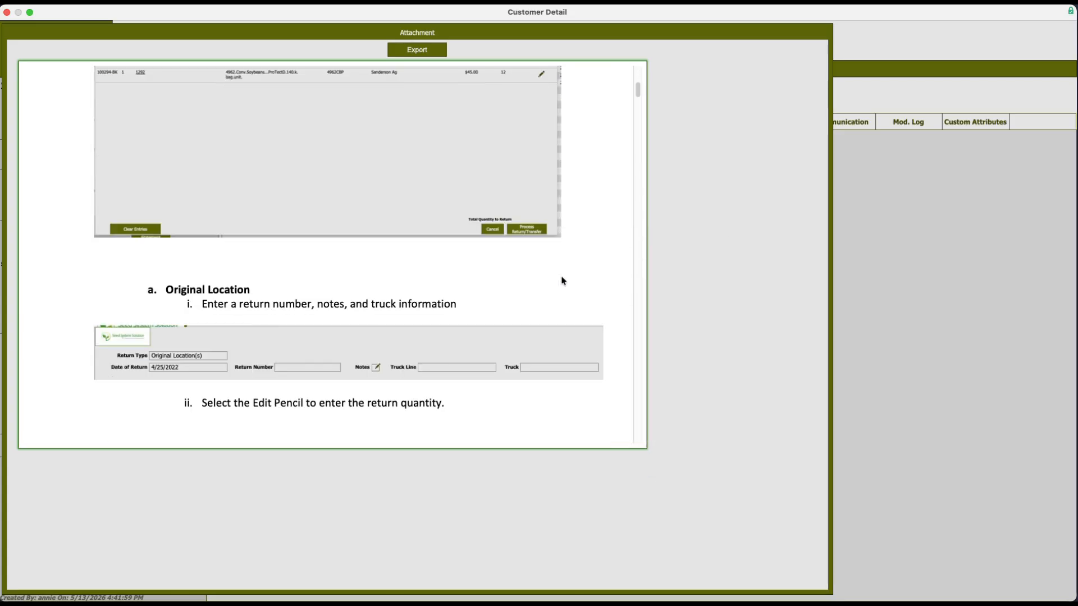
scroll(568, 298, up, 2)
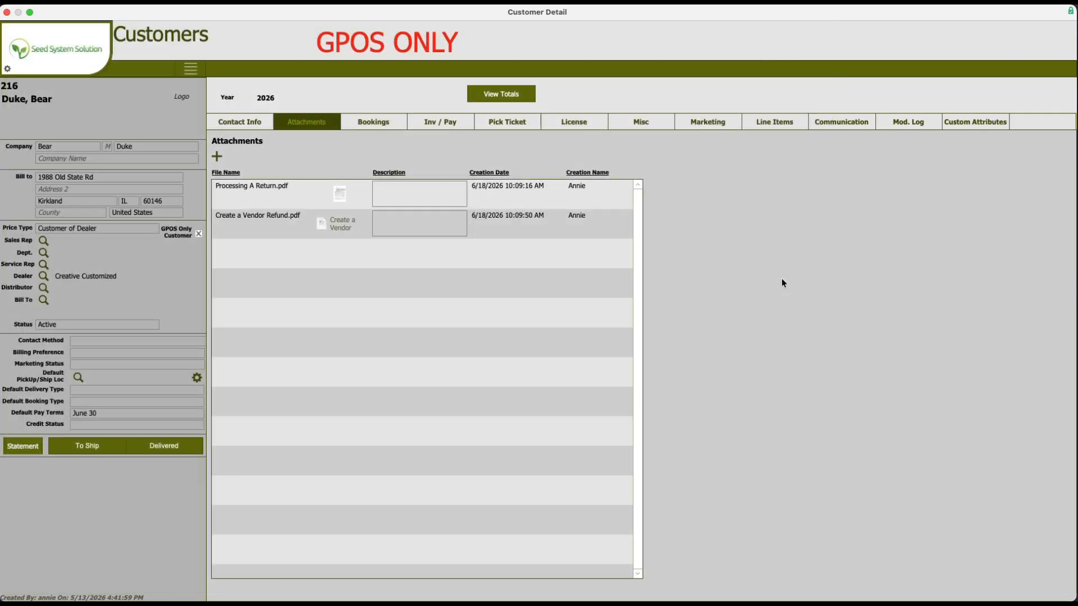
Leave the customer record and open the system-wide attachments list at its first entries.
click(405, 196)
click(295, 201)
click(47, 63)
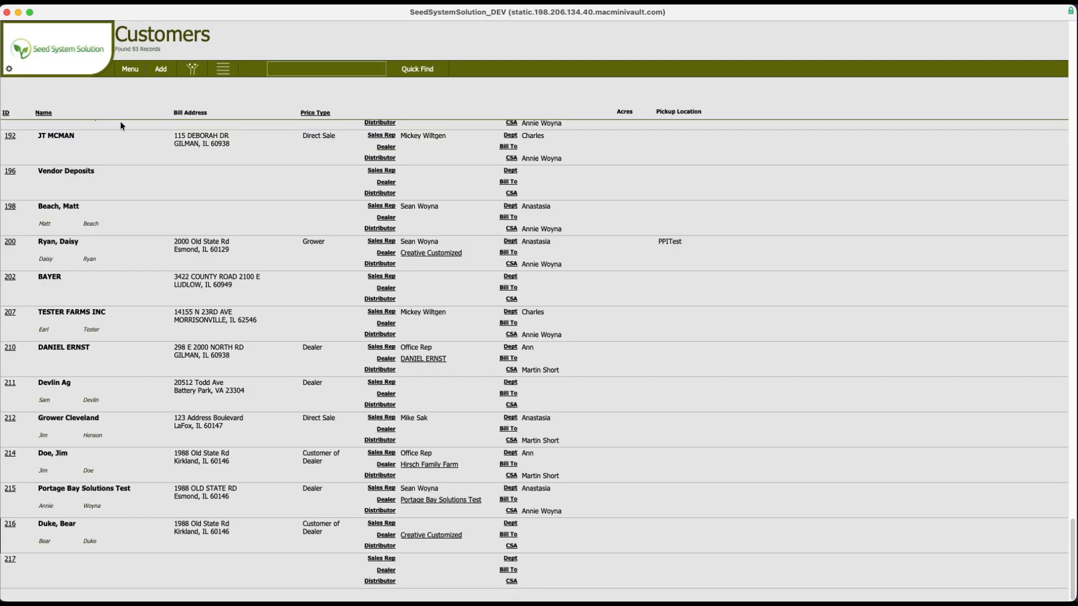
click(132, 74)
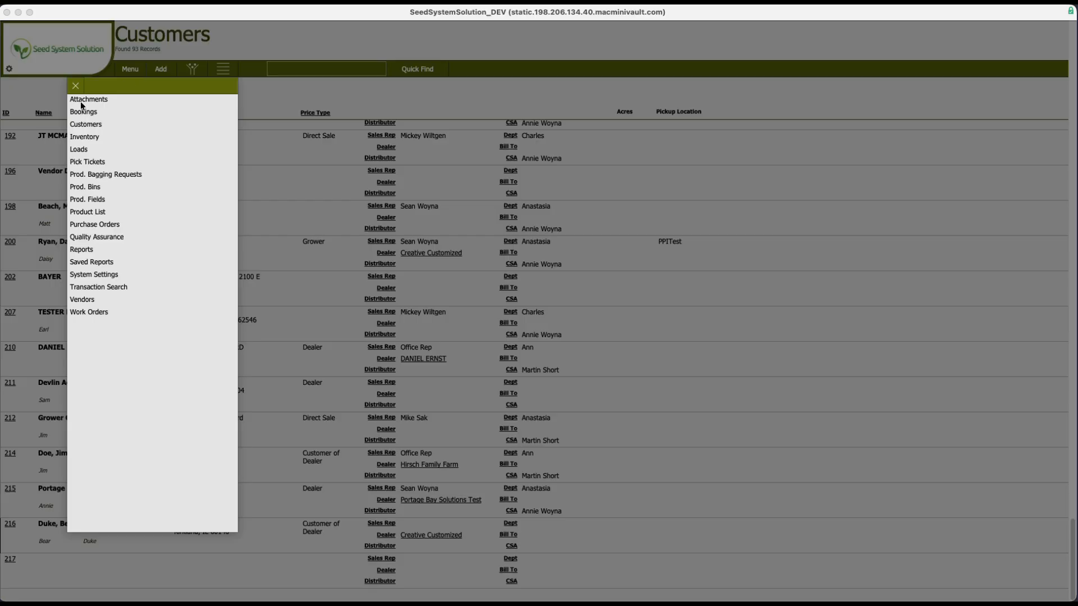
click(85, 99)
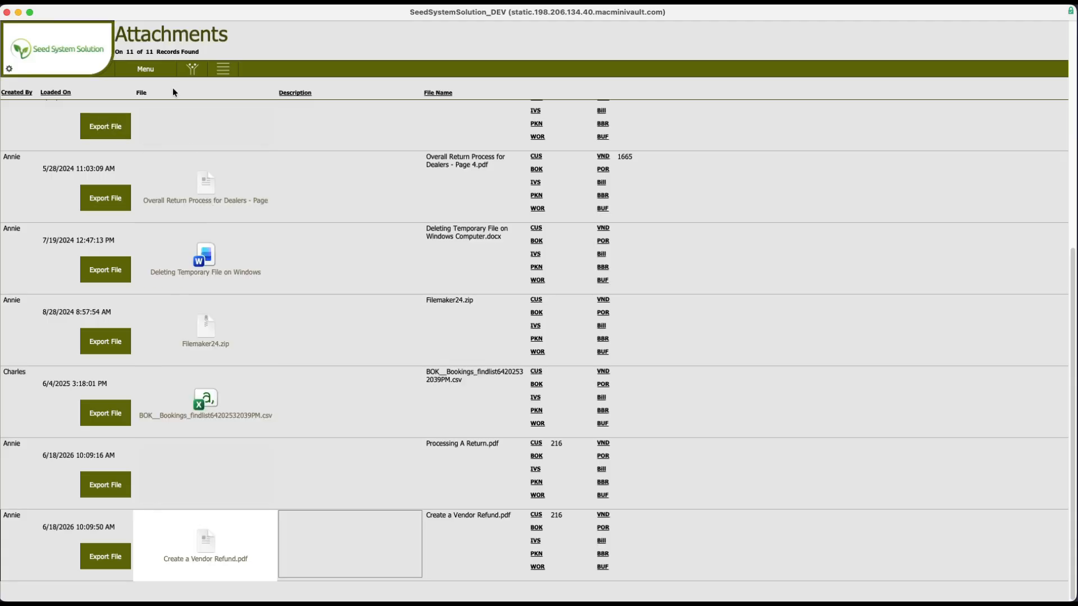
scroll(218, 225, up, 5)
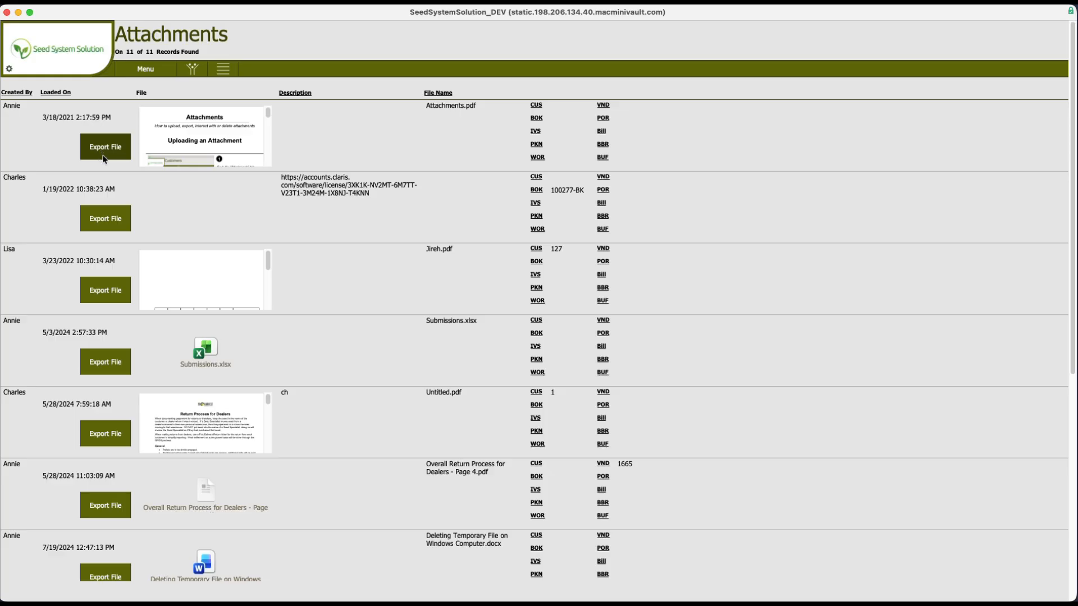
Check which file options are offered for the Attachments.pdf entry and for the empty file field below it.
click(230, 141)
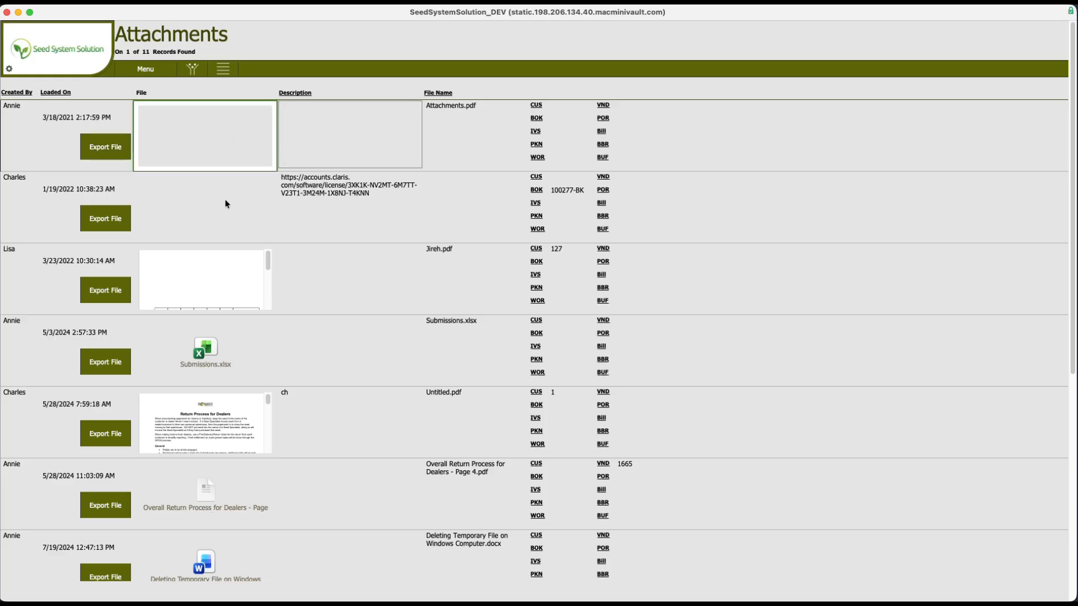
right_click(231, 147)
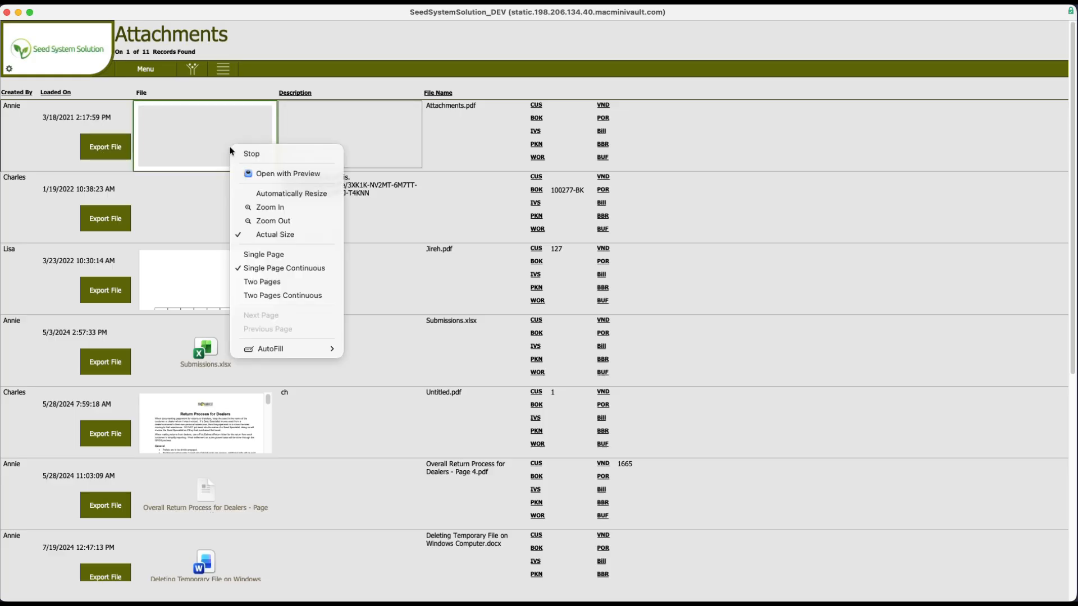
click(202, 216)
right_click(204, 214)
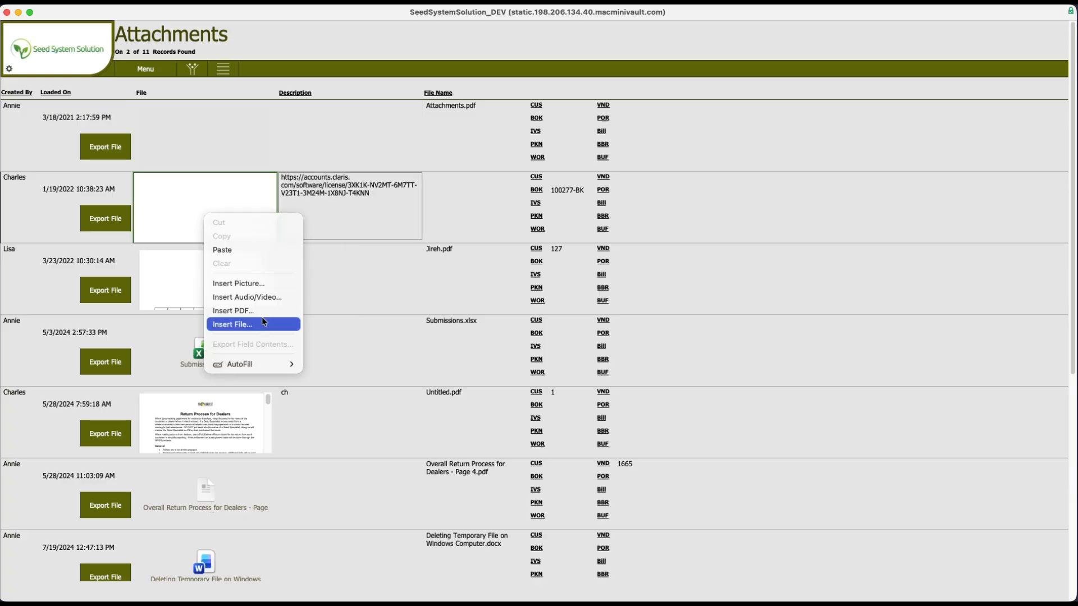
click(335, 126)
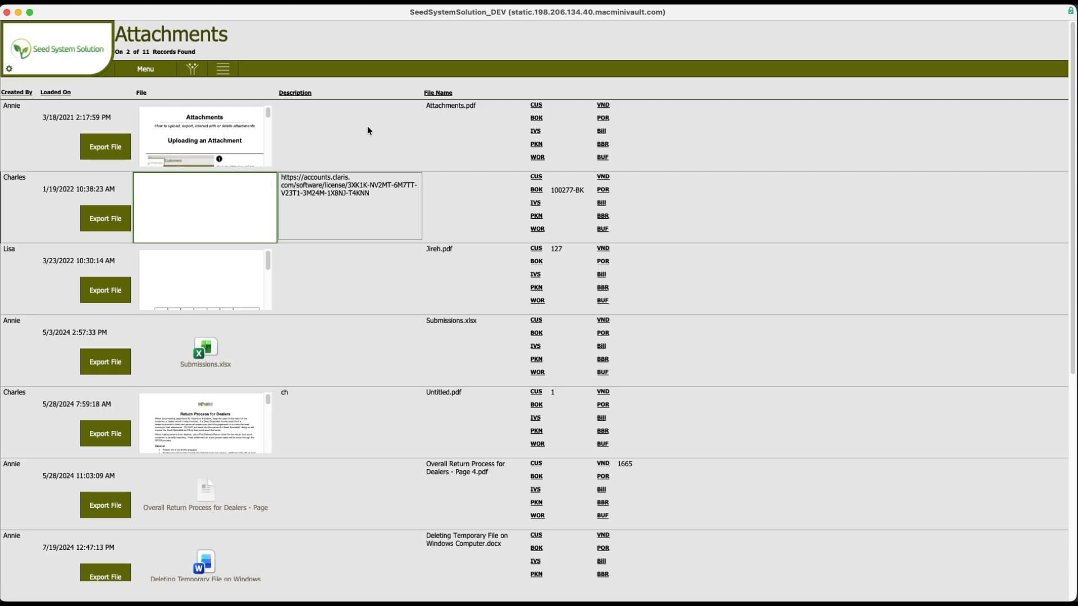
Select the Attachments.pdf record in the attachments list and bring up its delete command.
click(358, 120)
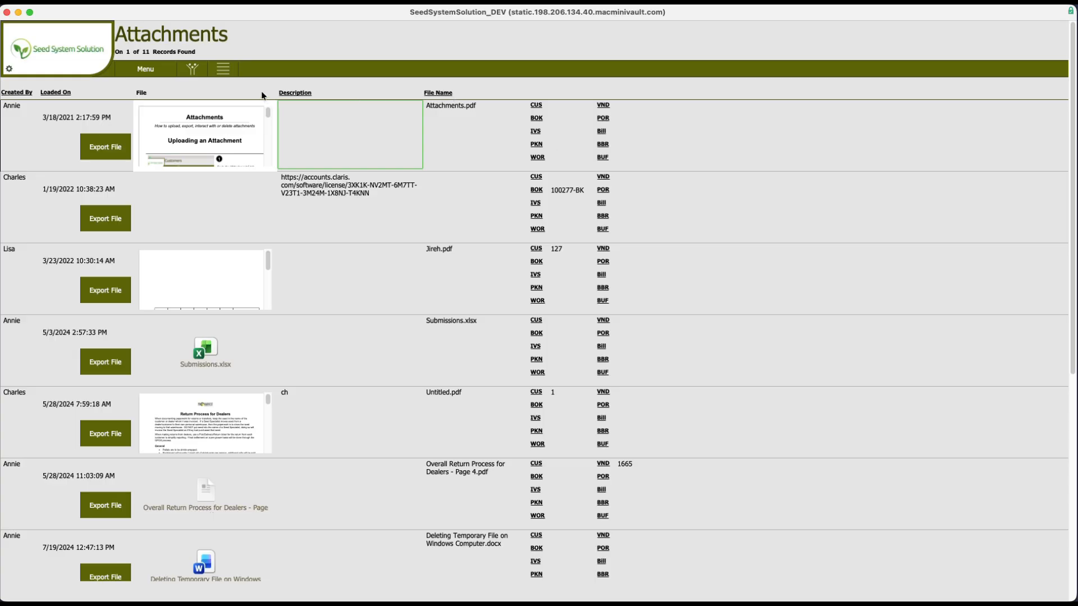
click(682, 140)
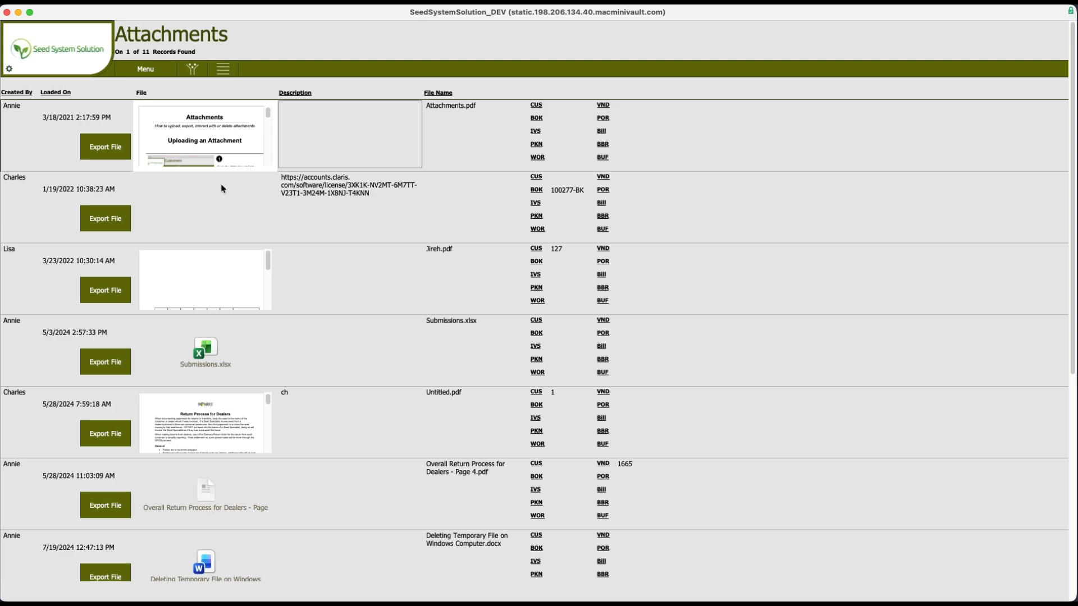
click(223, 69)
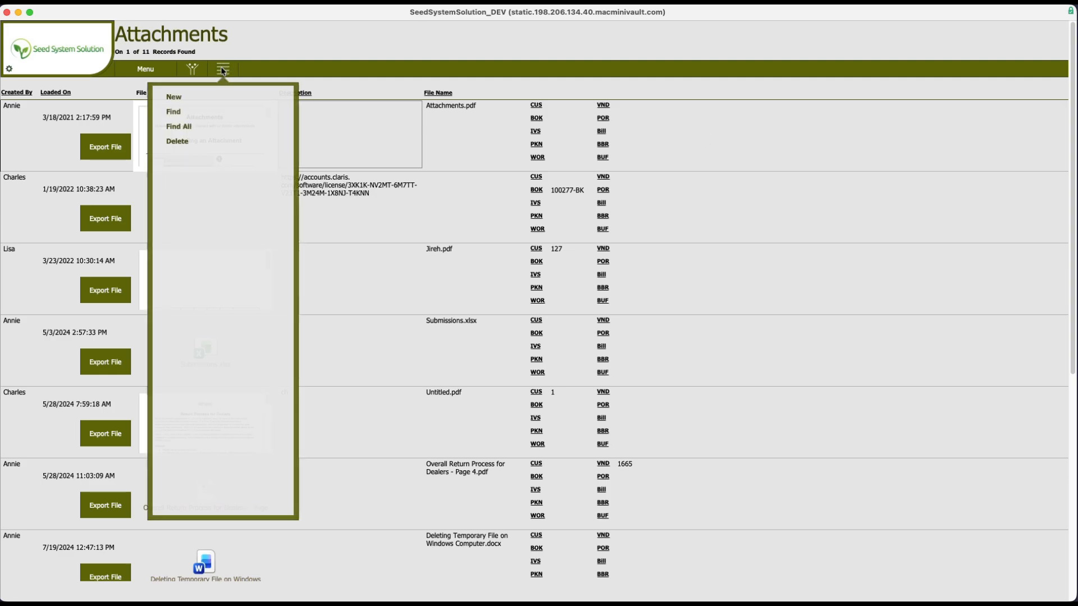
click(180, 143)
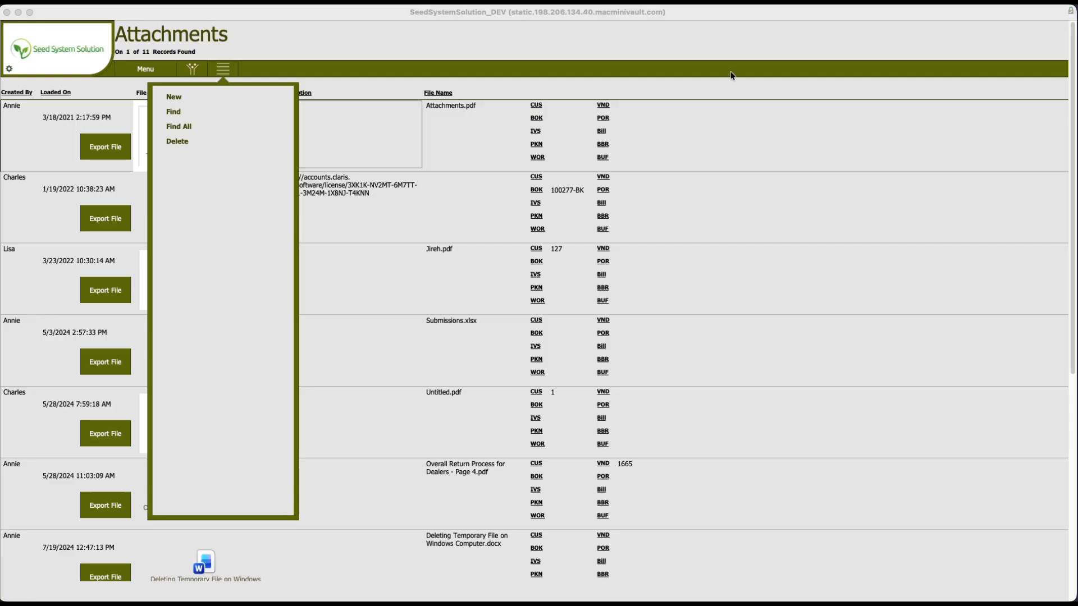